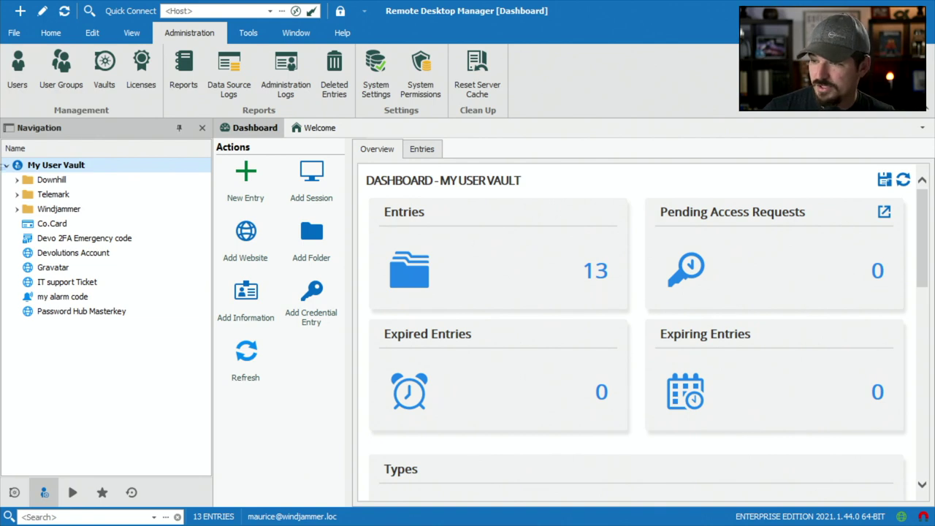
Open the Web Login page under Companion Tools and find its Chrome, Firefox, Edge and Opera plug-ins.
left_click(14, 492)
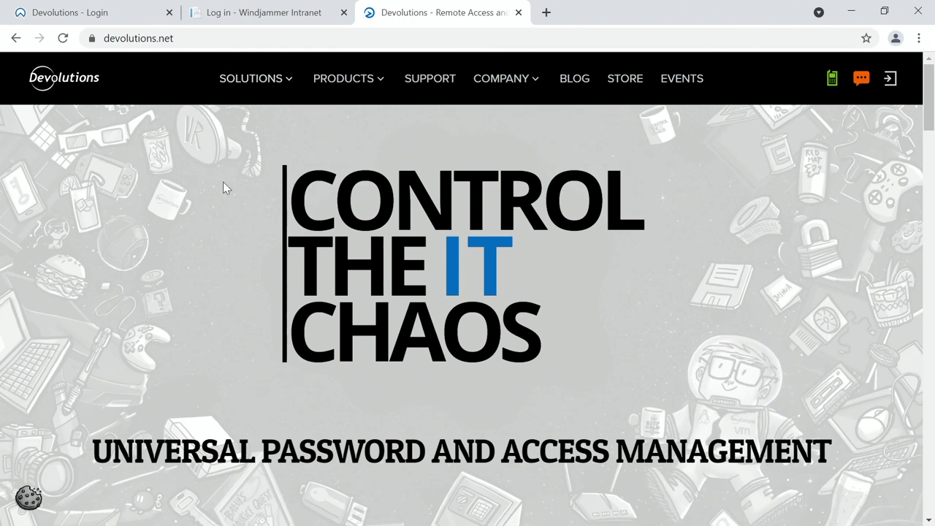
left_click(349, 87)
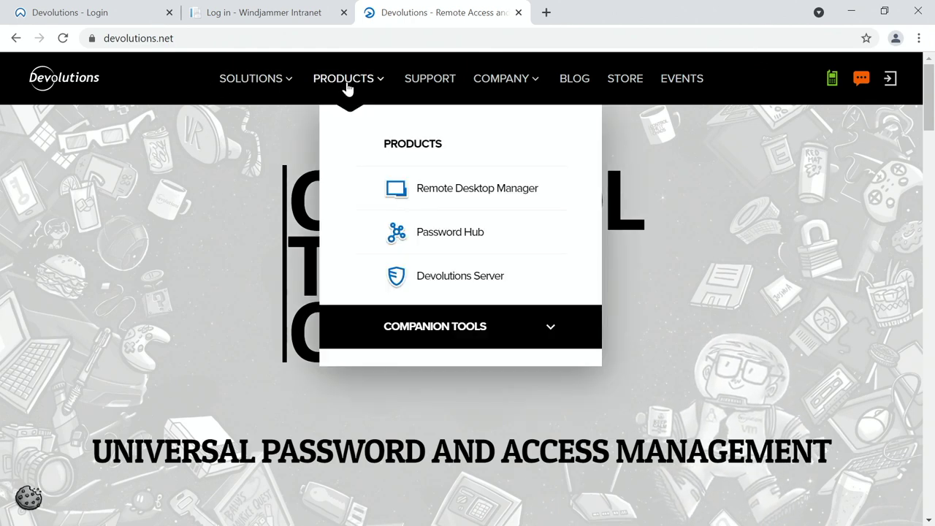
left_click(413, 327)
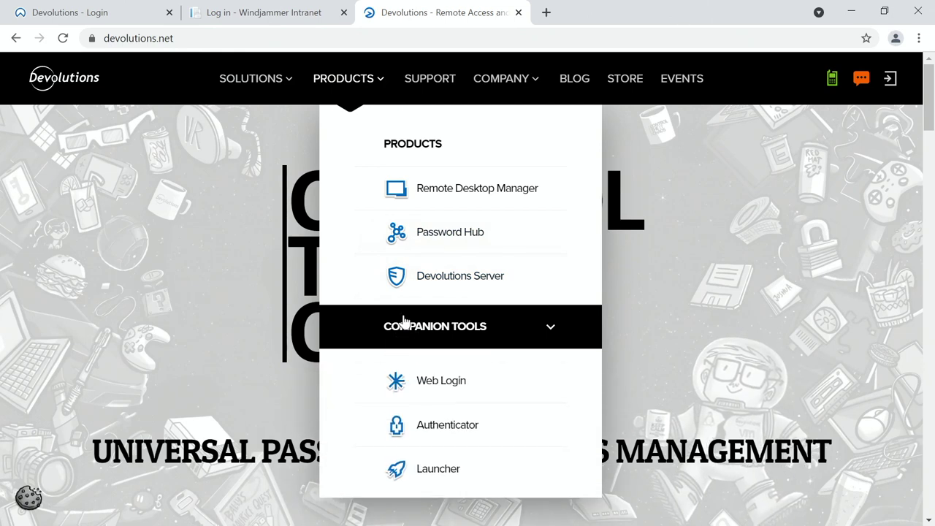
left_click(441, 387)
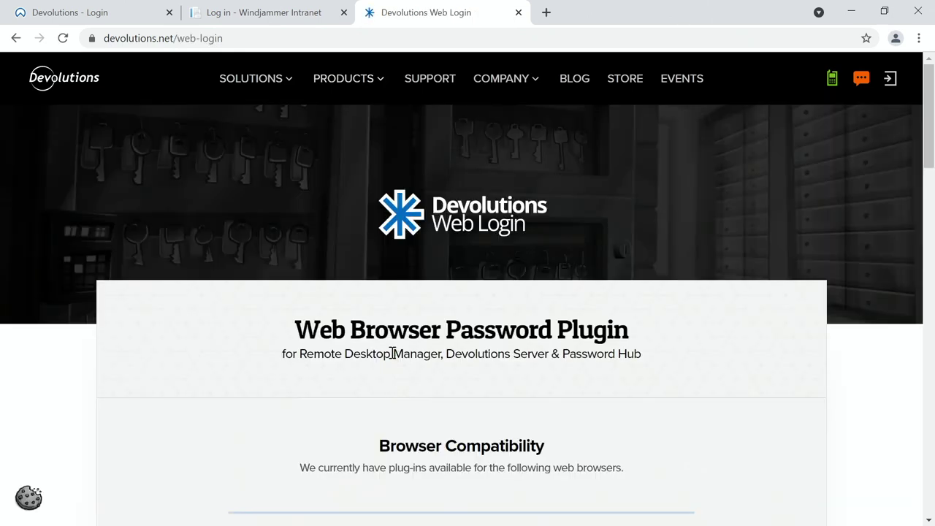
scroll(391, 352, "down", 2)
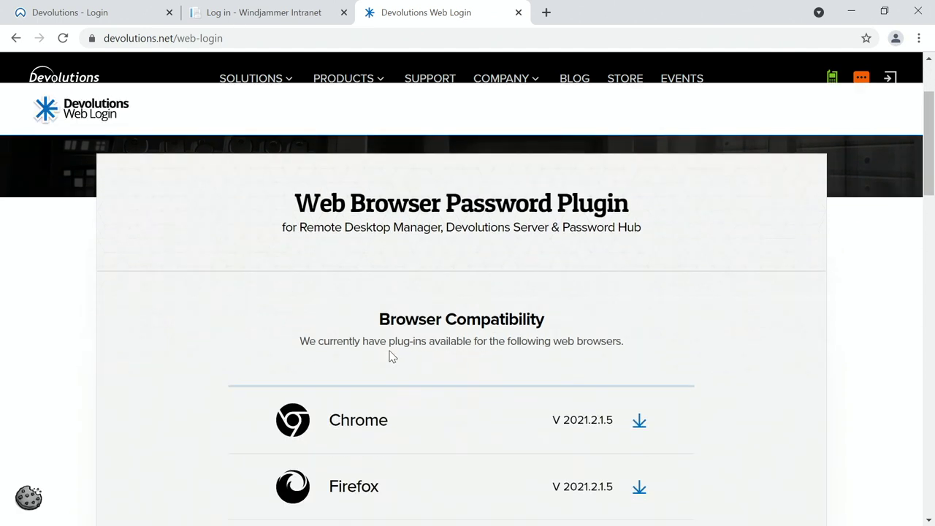
scroll(391, 357, "down", 2)
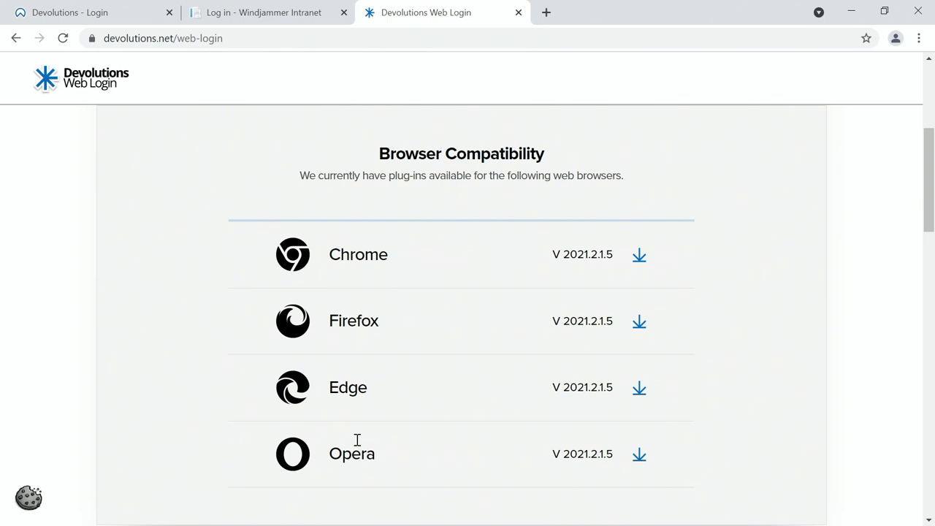
scroll(309, 392, "down", 3)
scroll(309, 395, "up", 2)
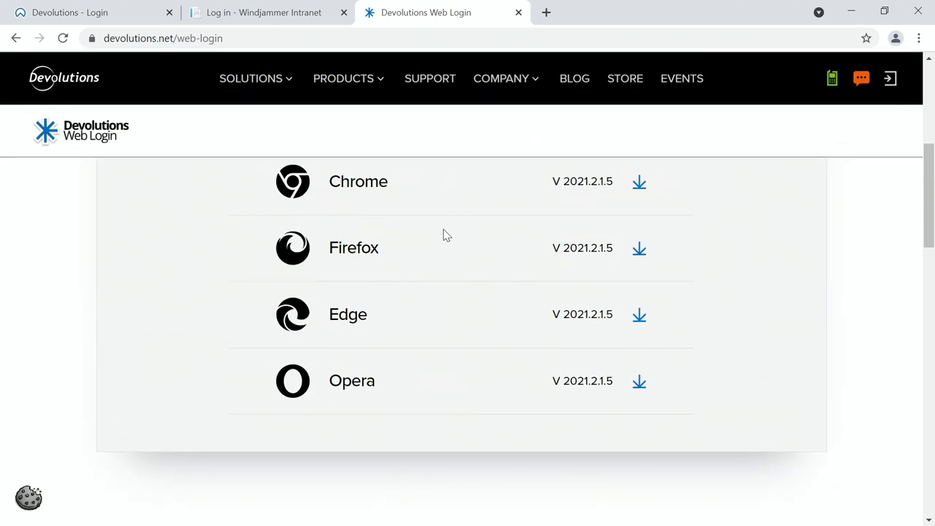
scroll(443, 234, "up", 2)
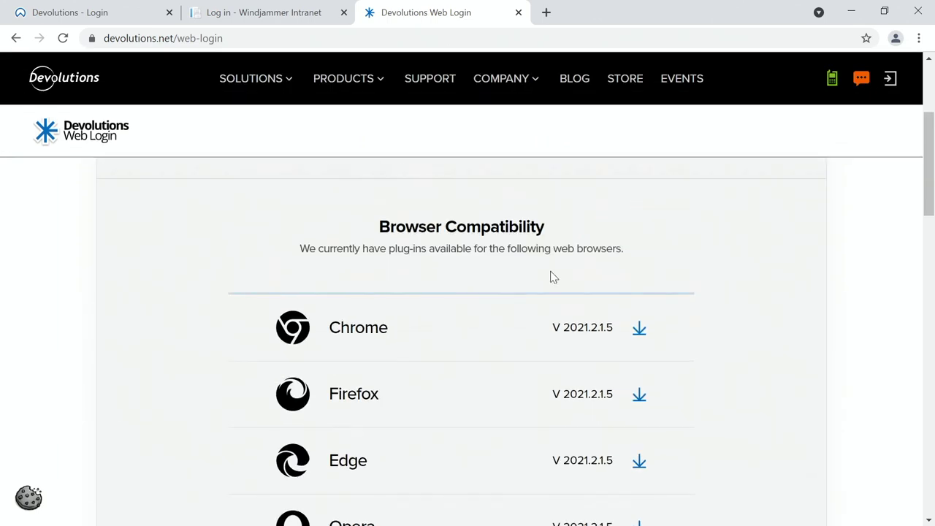
Add the Chrome version of Devolutions Web Login from the Web Store and pin it to the toolbar.
left_click(639, 333)
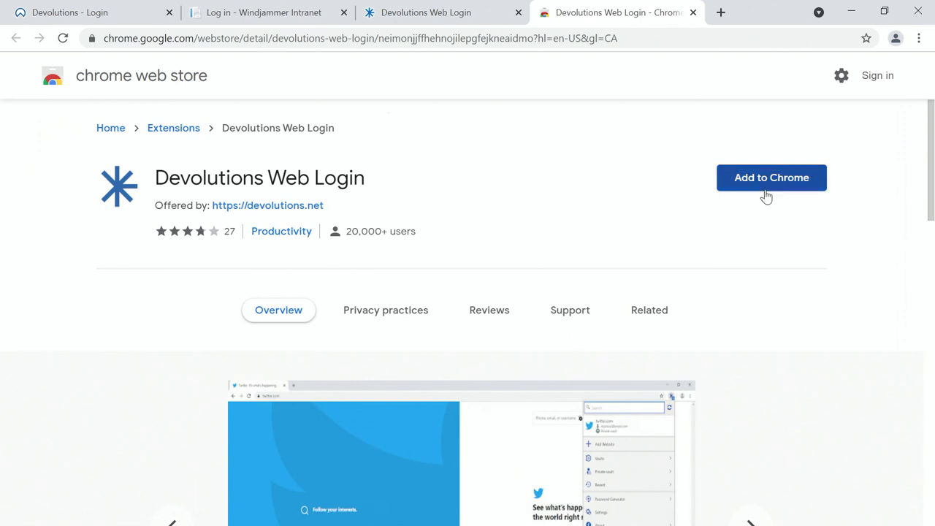
left_click(765, 191)
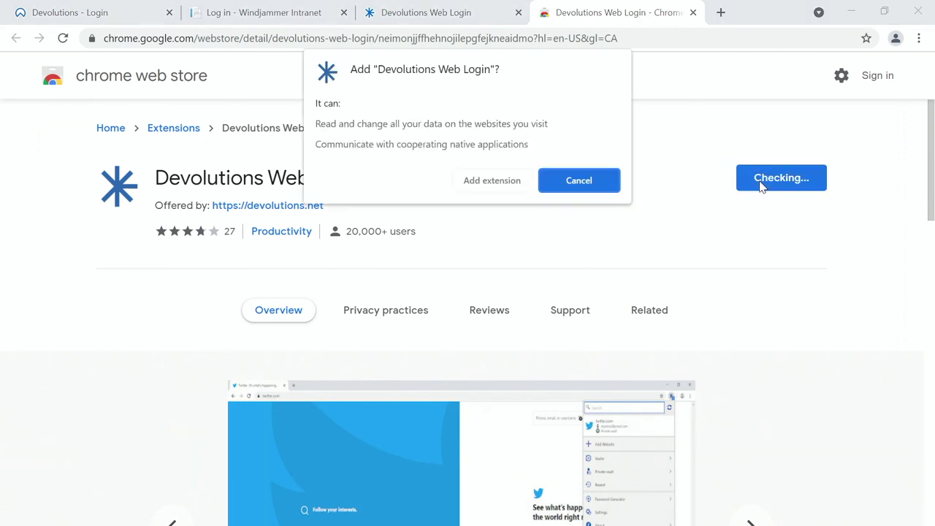
left_click(478, 187)
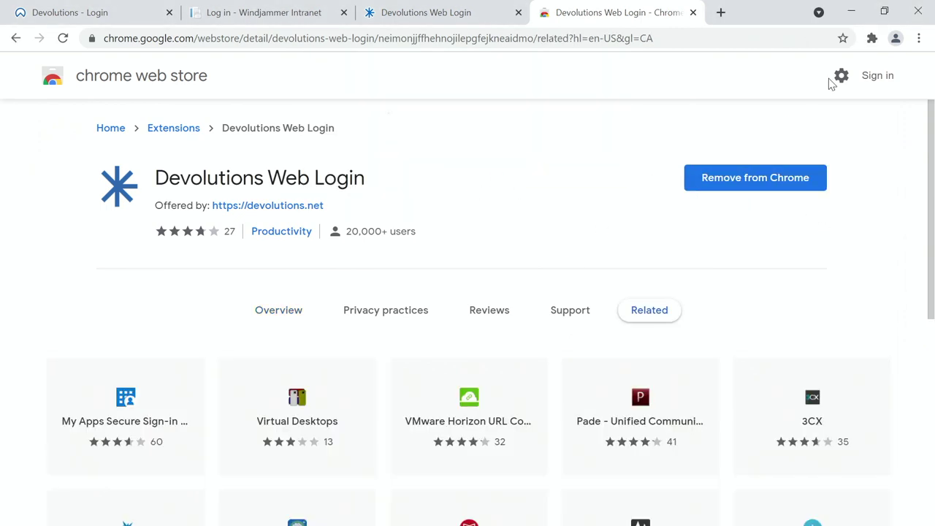
left_click(874, 38)
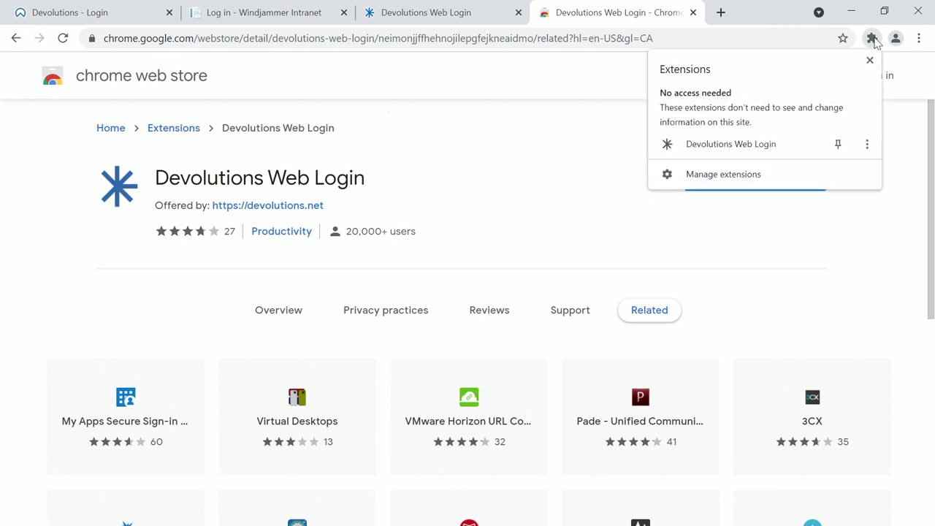
left_click(838, 144)
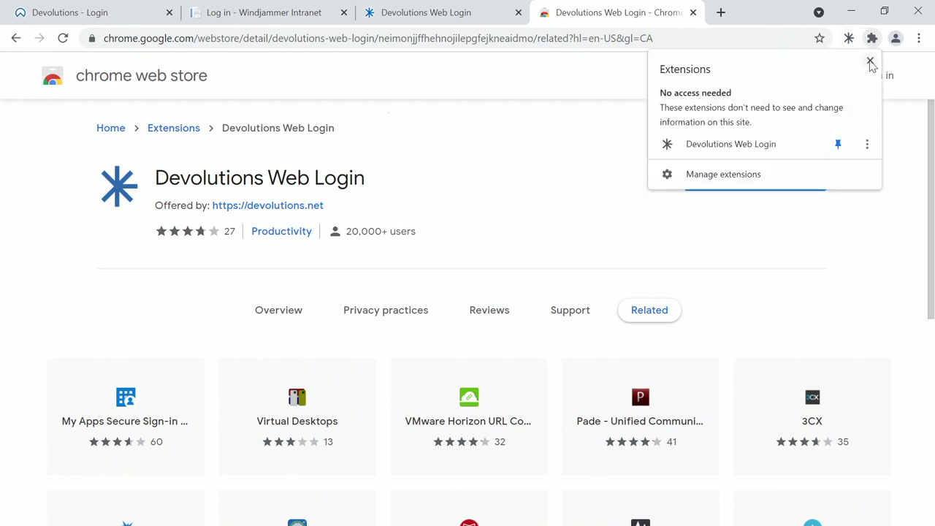
left_click(870, 60)
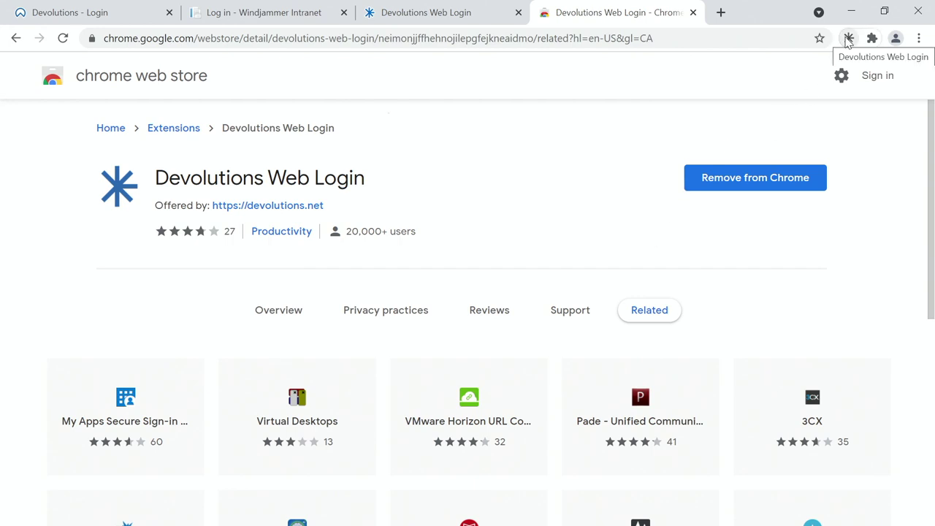
Save Remote Desktop Manager as the data source and approve the association request in RDM.
left_click(848, 39)
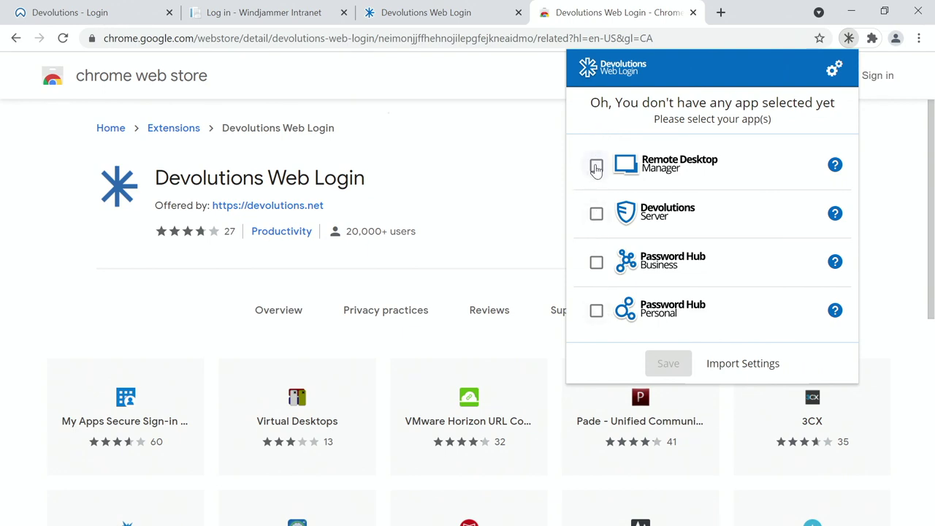
left_click(597, 167)
left_click(669, 365)
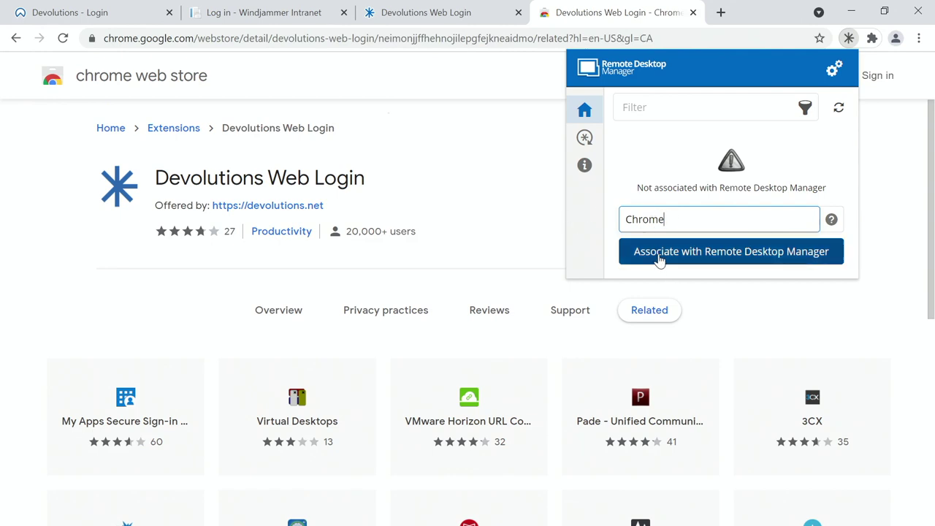
left_click(660, 252)
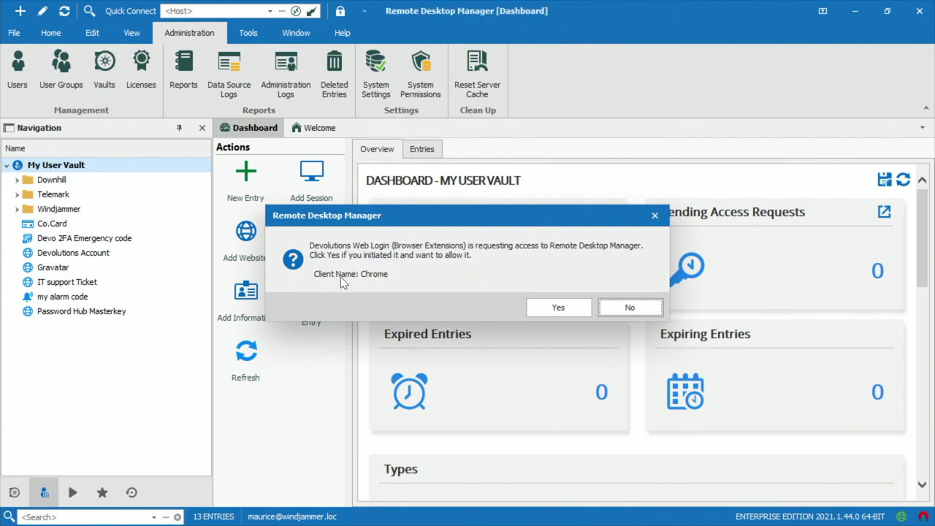
left_click(556, 311)
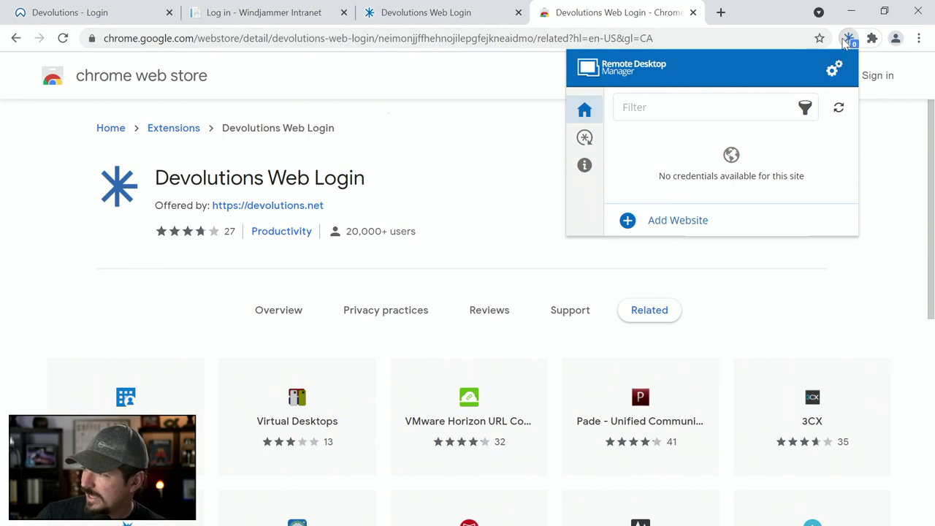
left_click(848, 40)
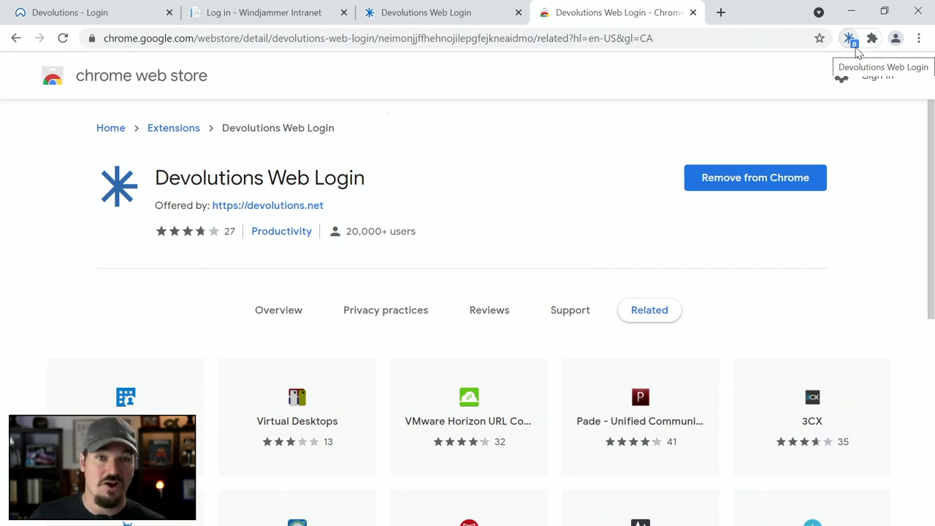
left_click(850, 39)
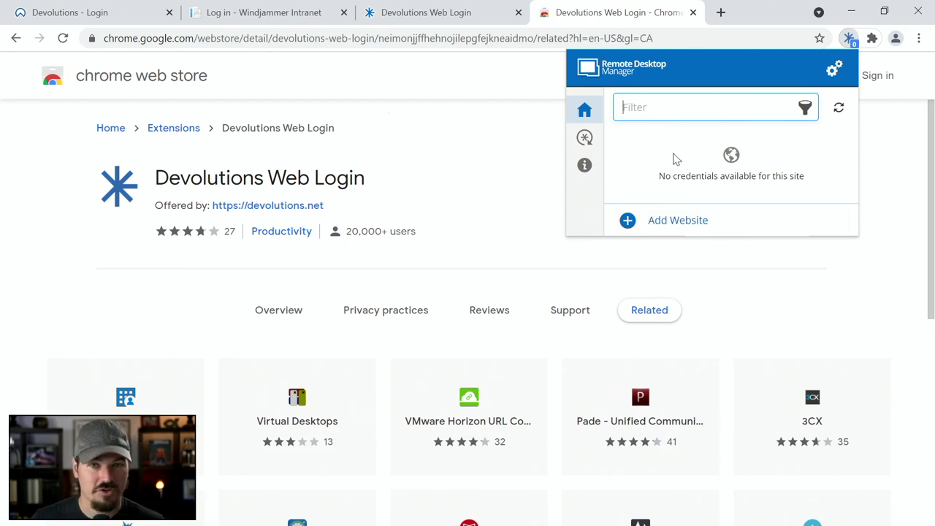
left_click(585, 141)
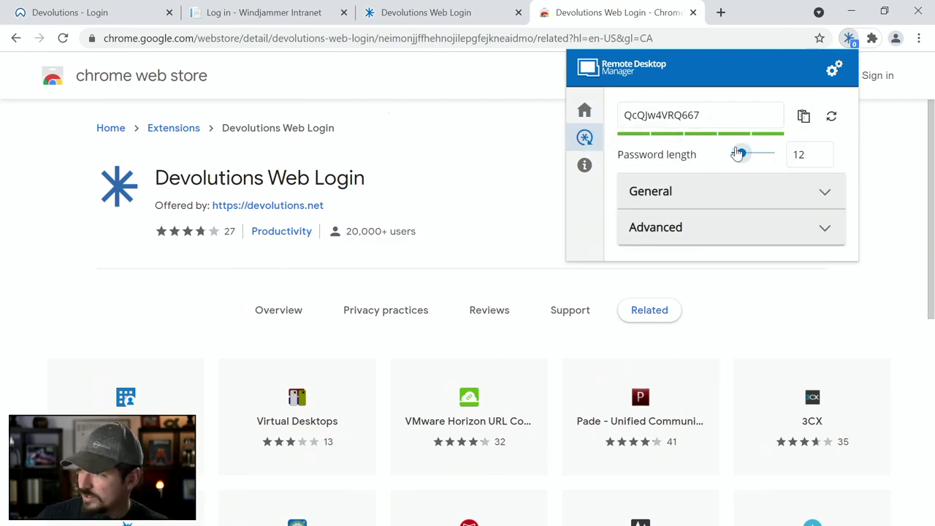
left_click_drag(738, 155, 742, 155)
left_click(760, 199)
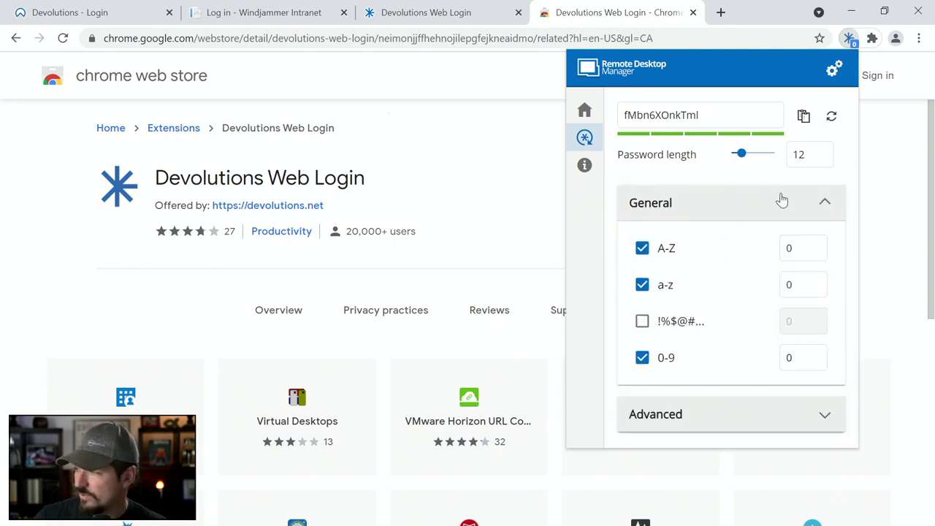
left_click(781, 198)
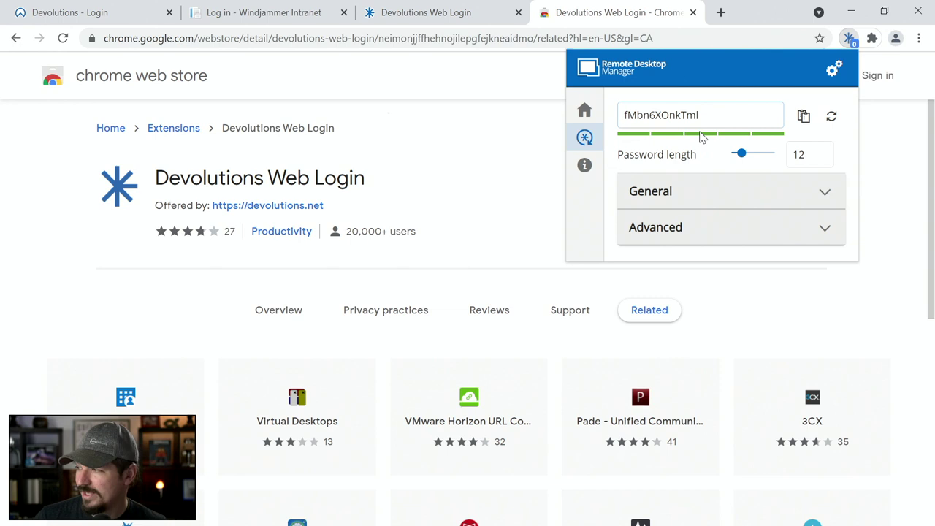
left_click(584, 111)
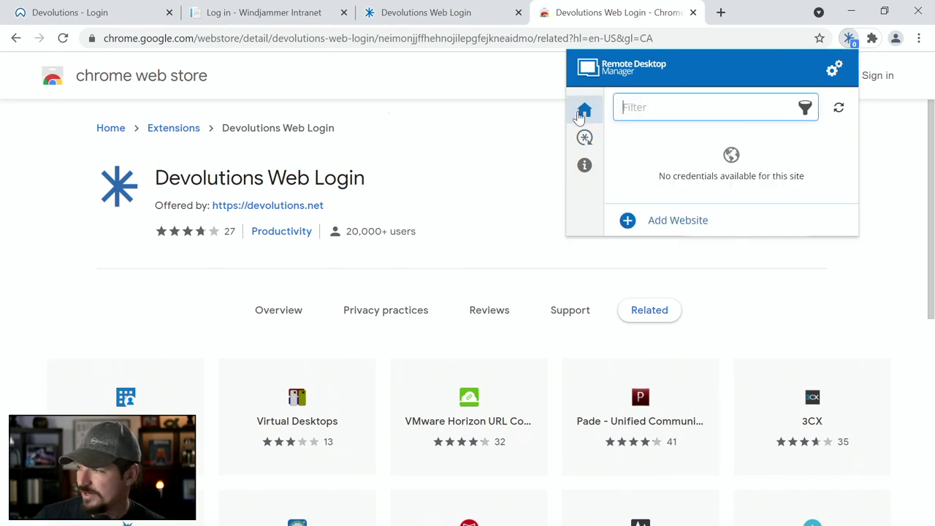
Open the extension Settings, view the General theme choices, and cancel without changes.
left_click(836, 69)
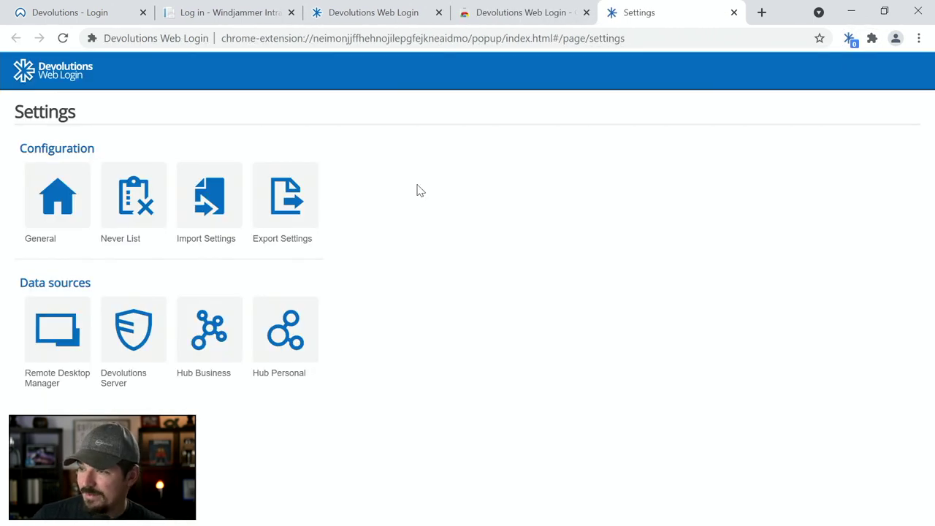
left_click(57, 197)
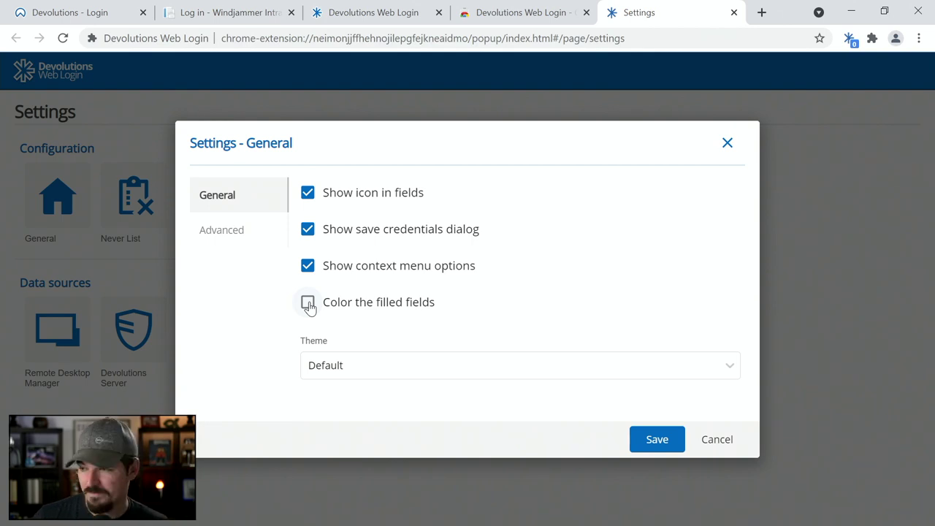
left_click(314, 366)
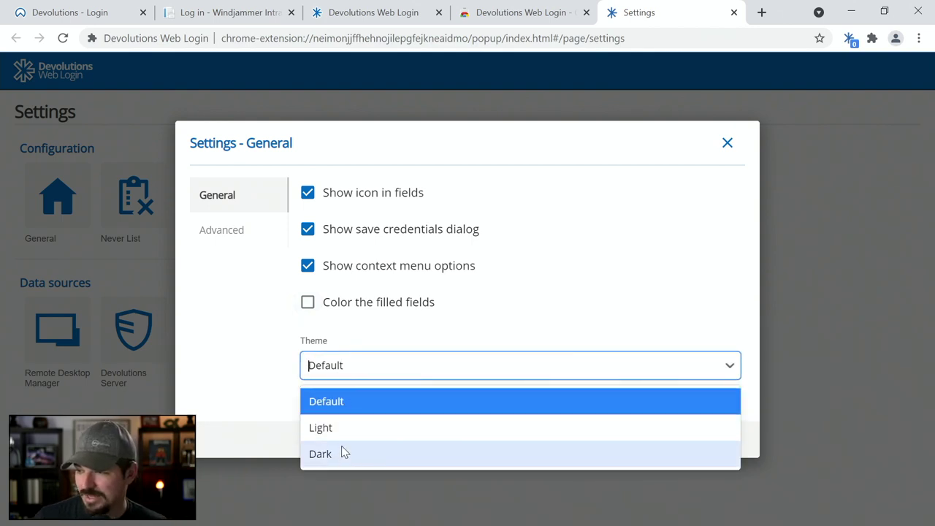
left_click(161, 270)
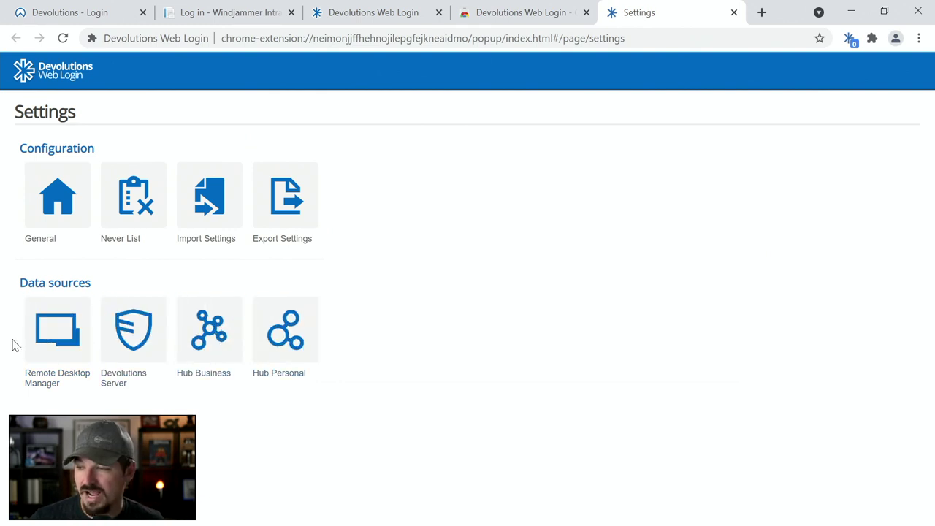
Clear the destination folder name in the Remote Desktop Manager data source, review Actions options, and save.
left_click(49, 338)
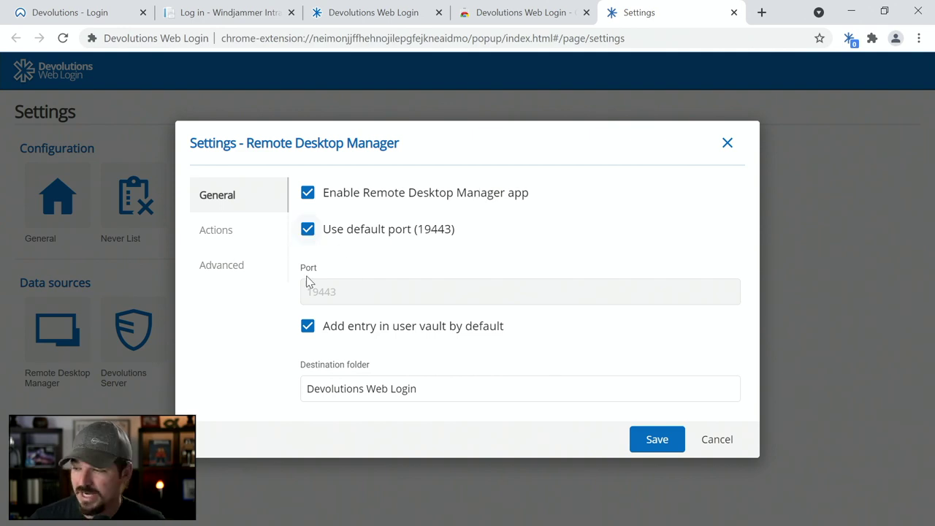
left_click_drag(426, 393, 310, 381)
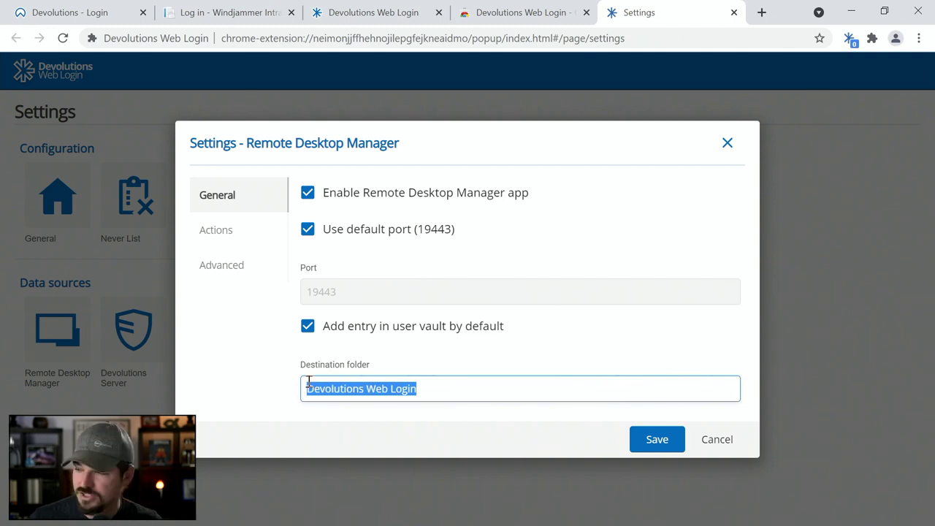
key("BackSpace")
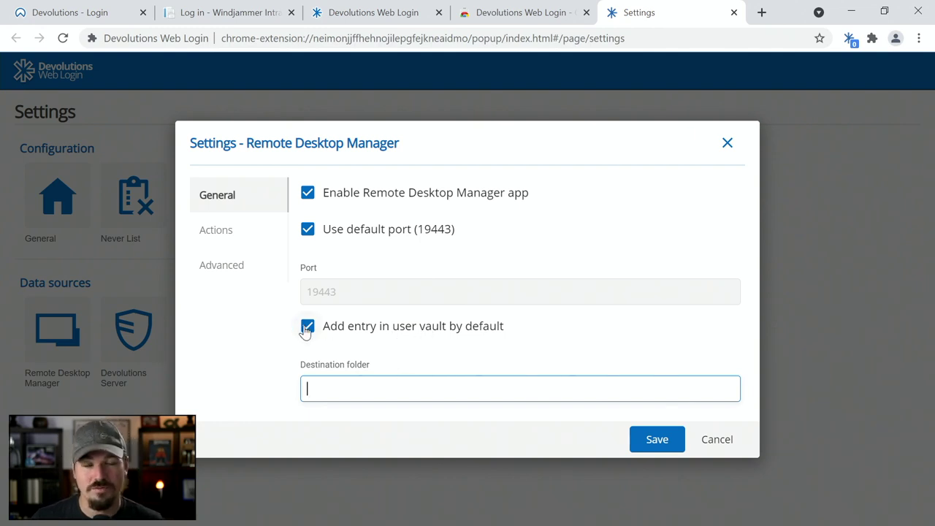
left_click(226, 235)
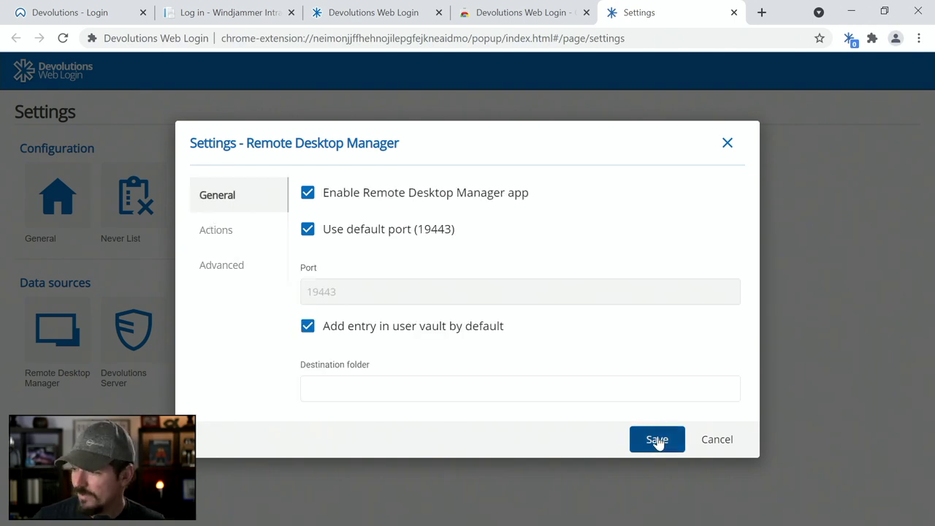
left_click(657, 440)
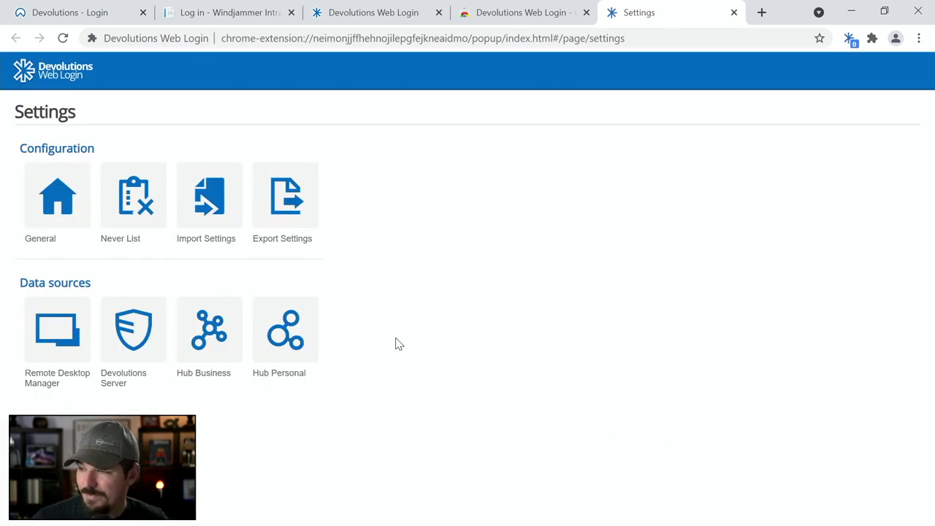
Close the Settings and extension tabs to return to the Windjammer Intranet login page.
left_click(734, 12)
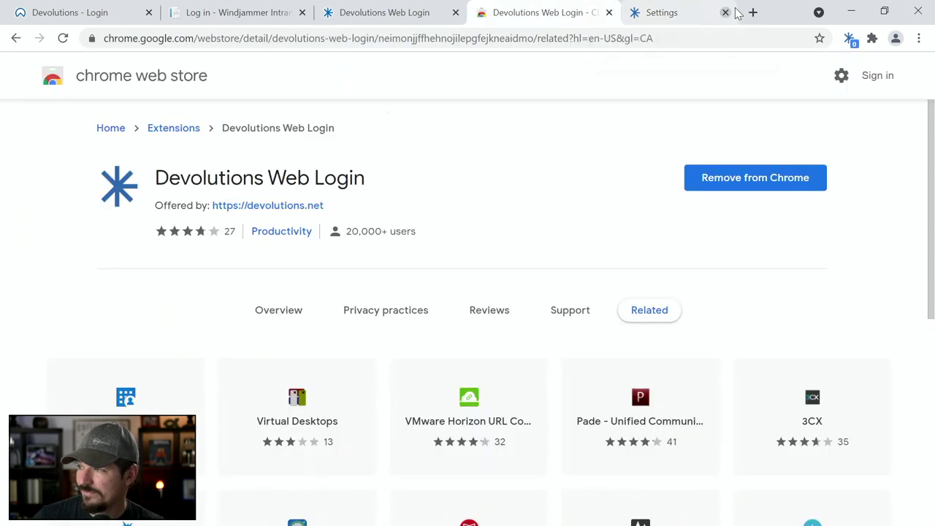
left_click(693, 12)
left_click(693, 12)
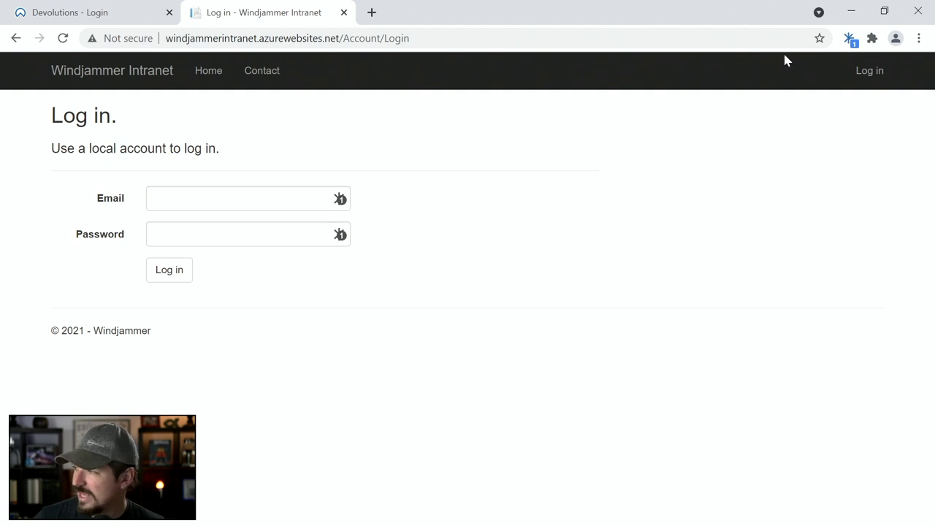
Check the extension's saved logins for the intranet site, then start entering the login email.
left_click(849, 39)
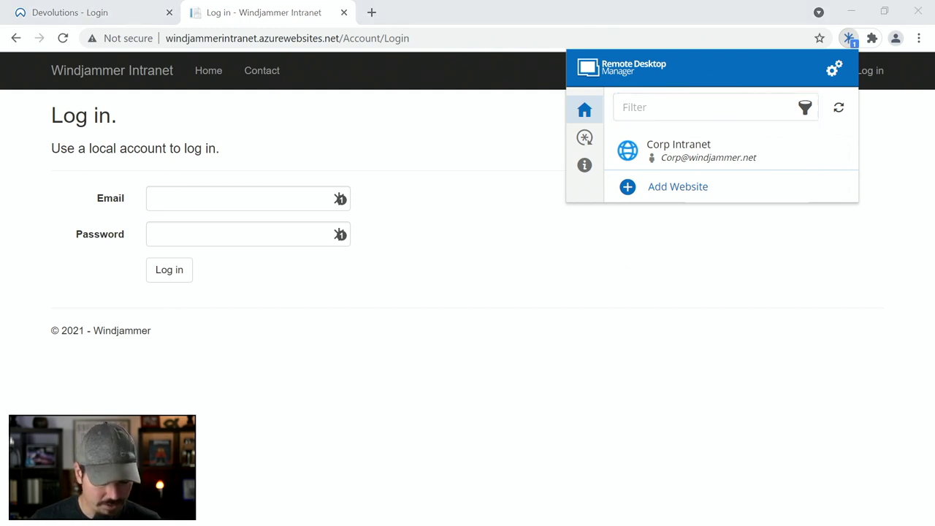
left_click(229, 199)
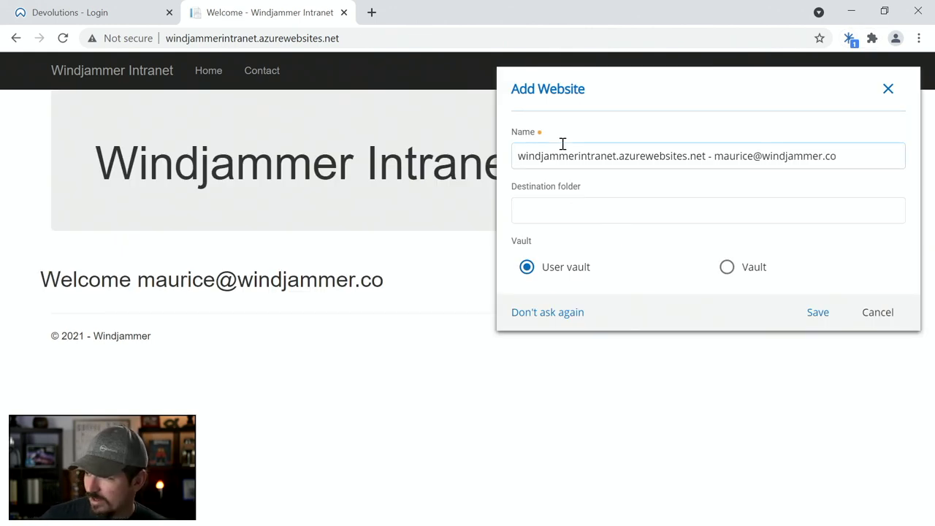
Rename the entry to start with 'Windjammer Intranet', choose the User vault, and save the website.
left_click_drag(713, 156, 394, 166)
key("BackSpace")
type("Windjammer Intr")
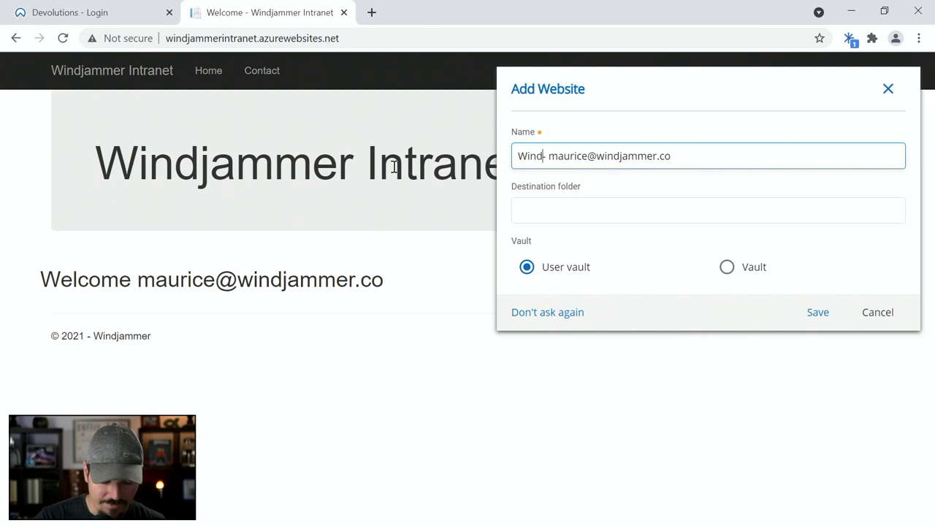
type("anet")
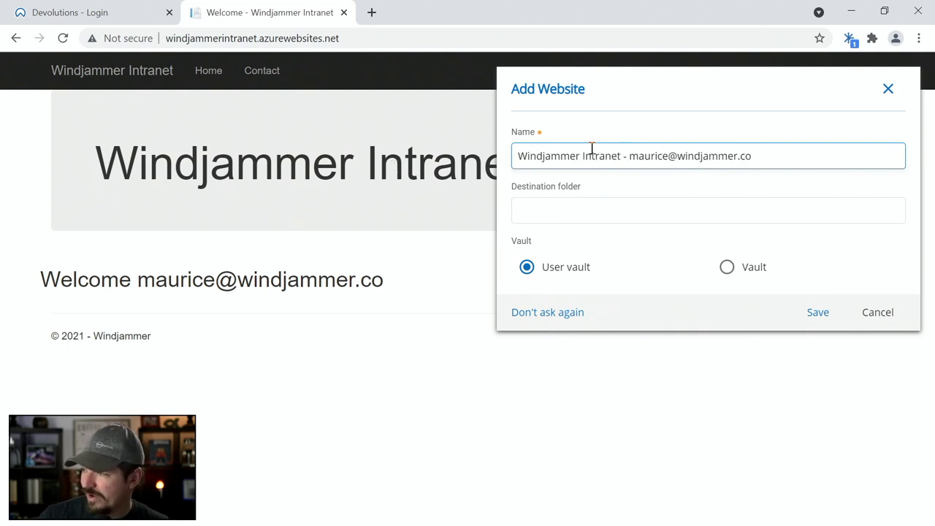
left_click(568, 219)
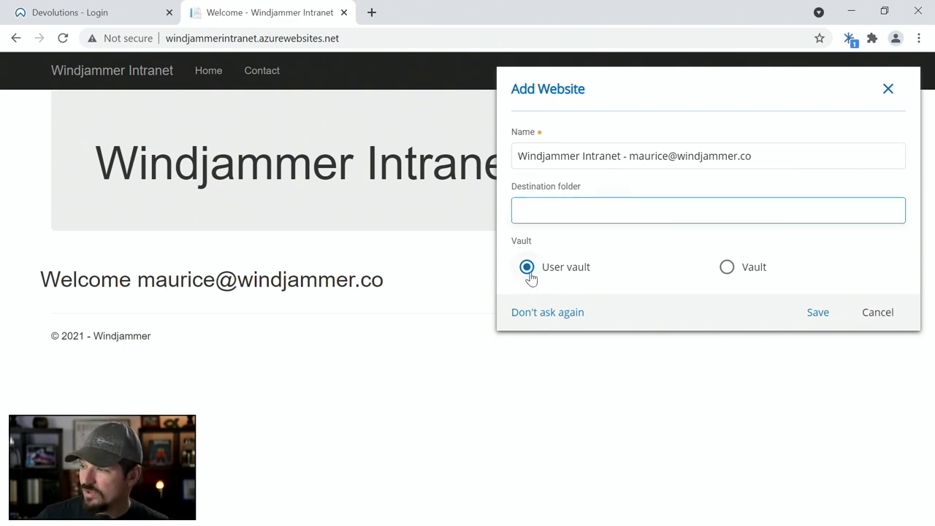
left_click(727, 267)
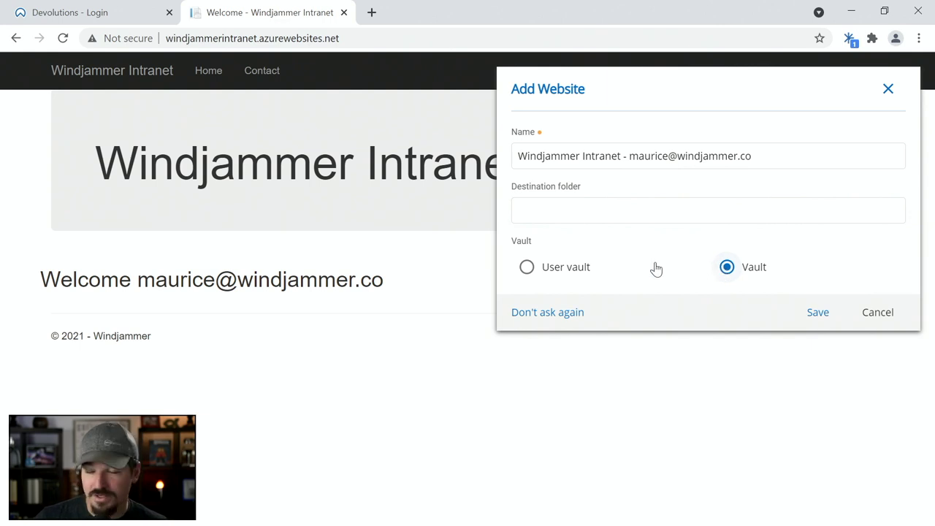
left_click(528, 269)
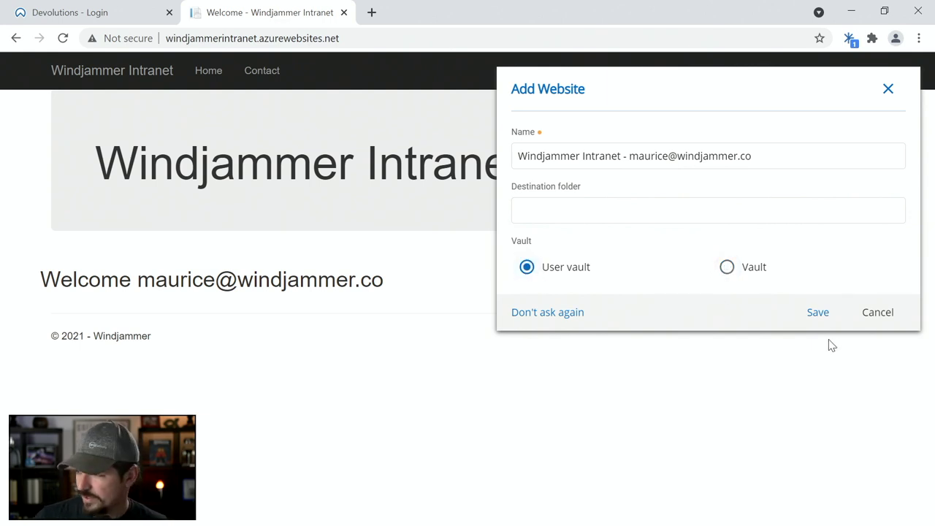
left_click(818, 314)
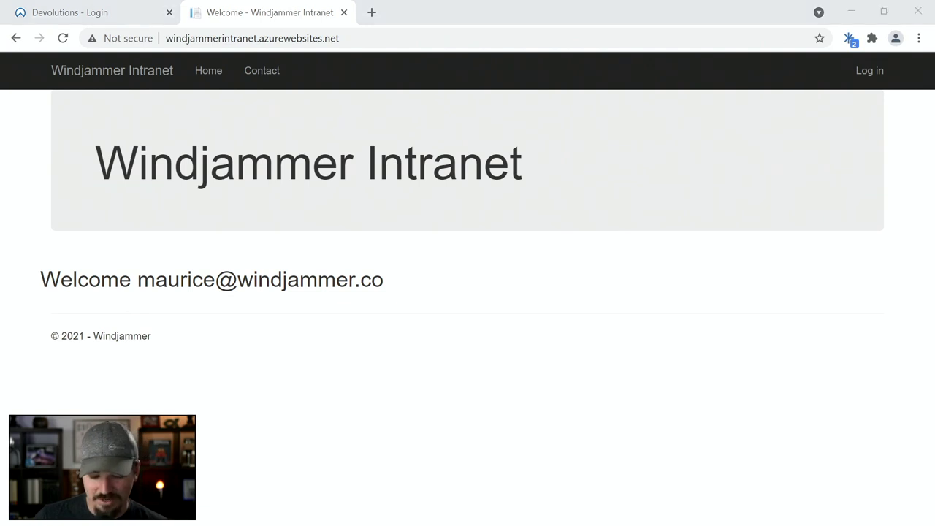
Switch to Remote Desktop Manager and view the Windjammer Intranet entry's Overview in My User Vault.
key("alt+Tab")
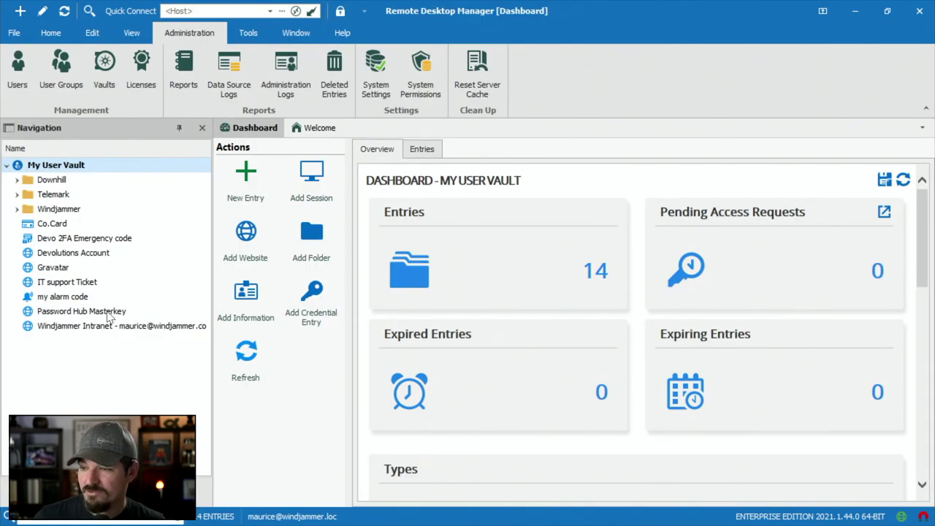
left_click(82, 329)
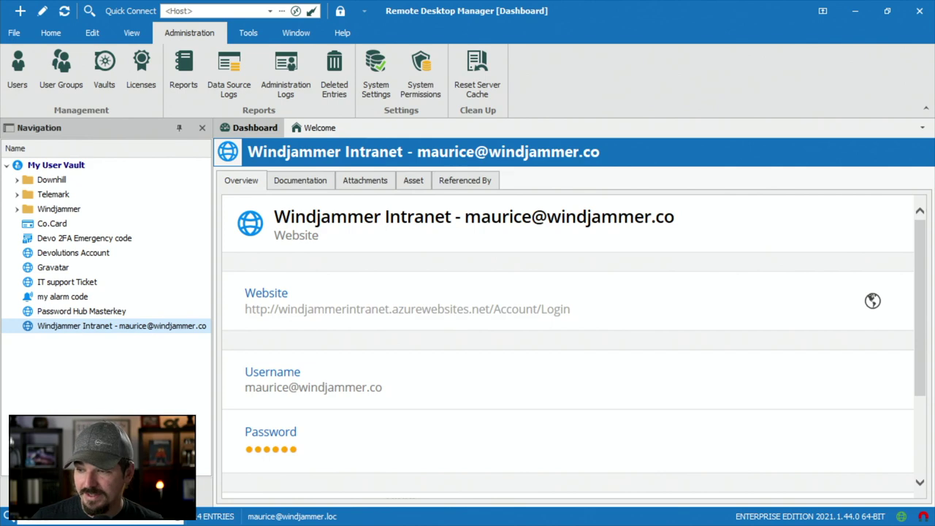
scroll(314, 381, "down", 2)
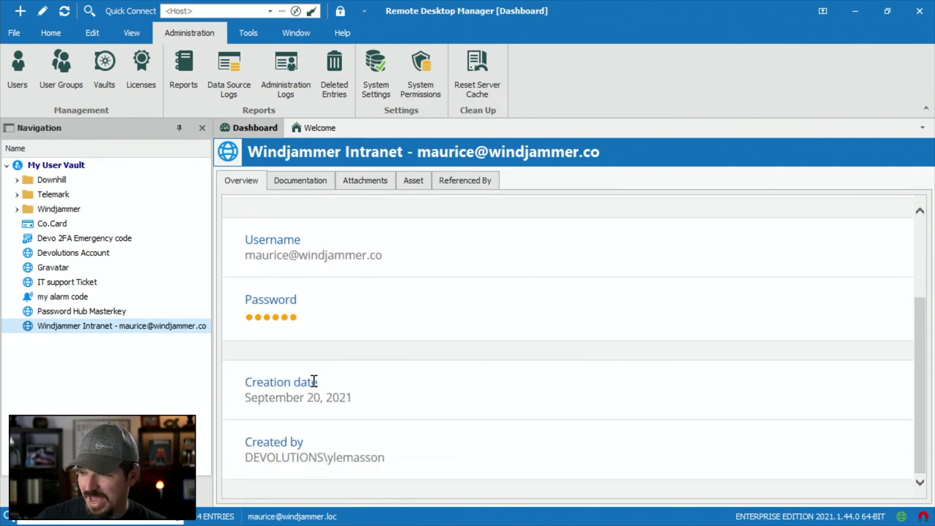
scroll(313, 381, "up", 2)
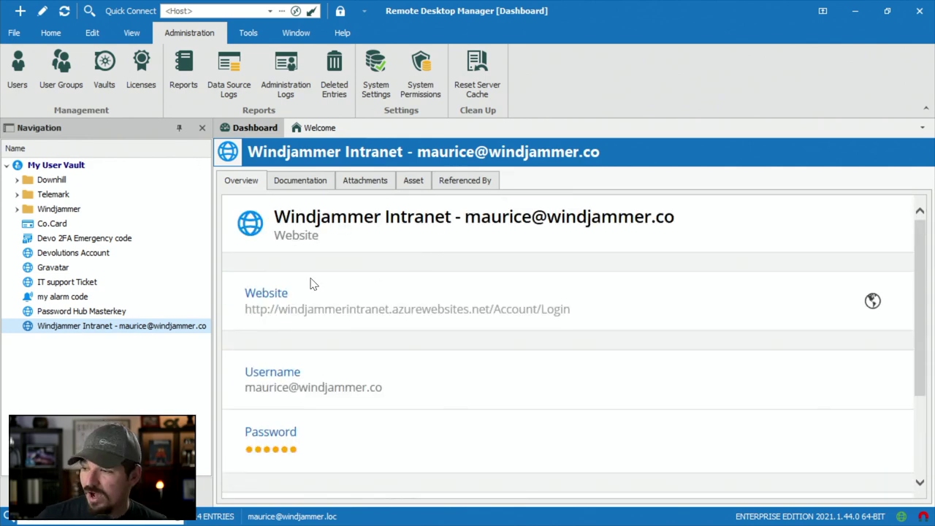
Launch the intranet login page from the entry and autofill it with the Windjammer Intranet login.
left_click(873, 301)
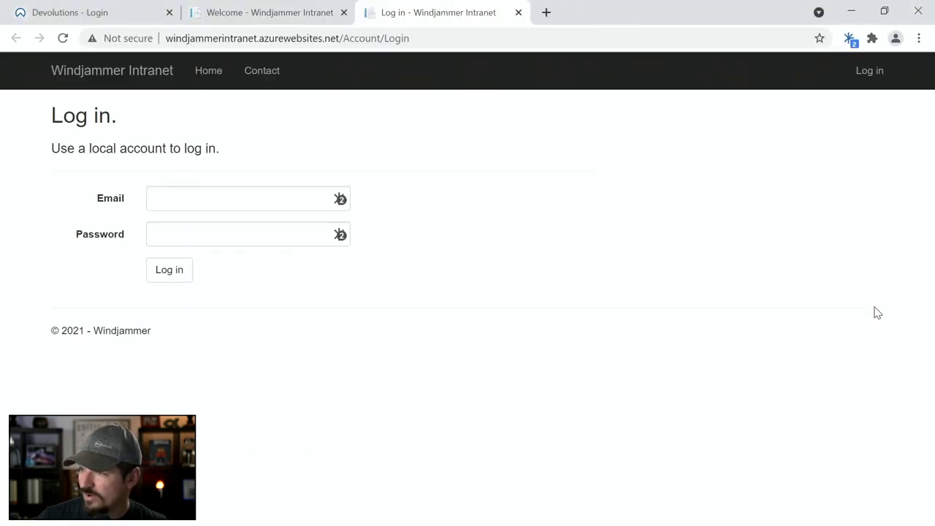
left_click(320, 200)
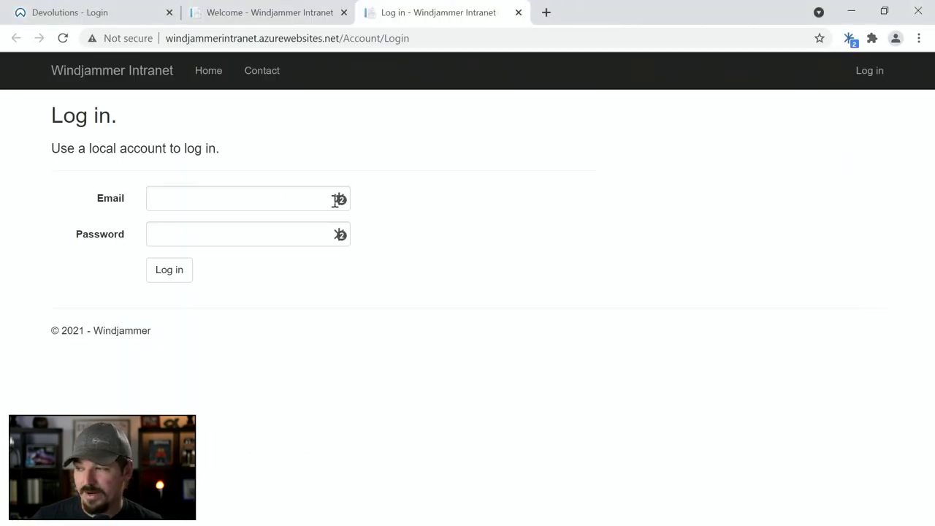
left_click(340, 200)
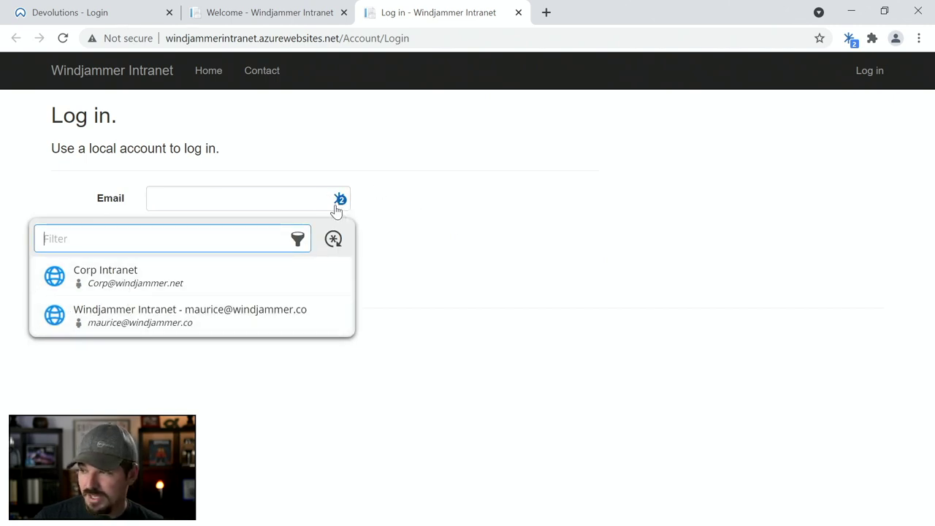
left_click(850, 40)
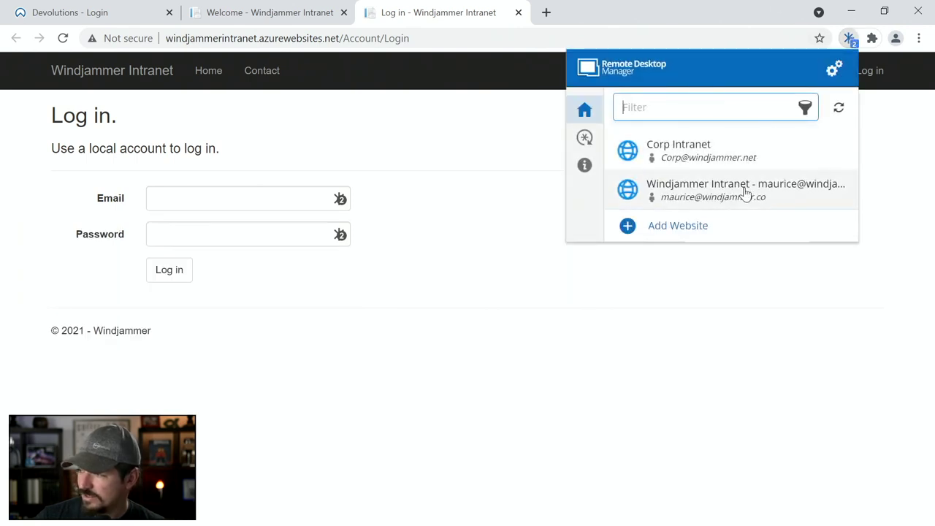
left_click(725, 155)
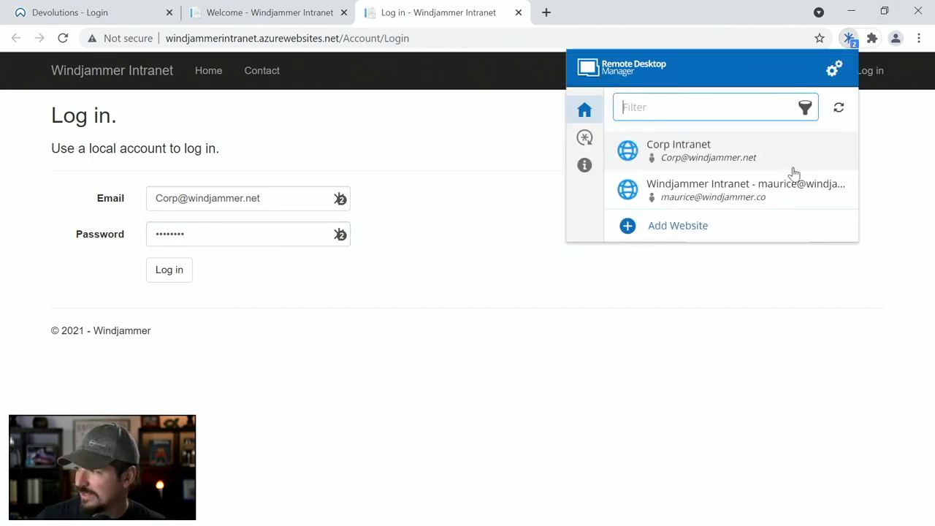
left_click(762, 198)
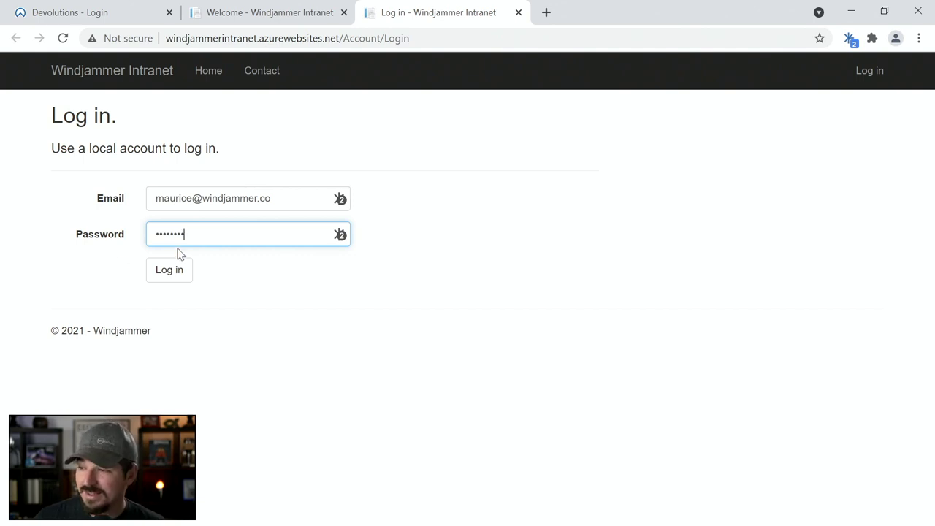
Highlight the autofilled password on the intranet login form, then return to Remote Desktop Manager.
left_click_drag(188, 233, 155, 233)
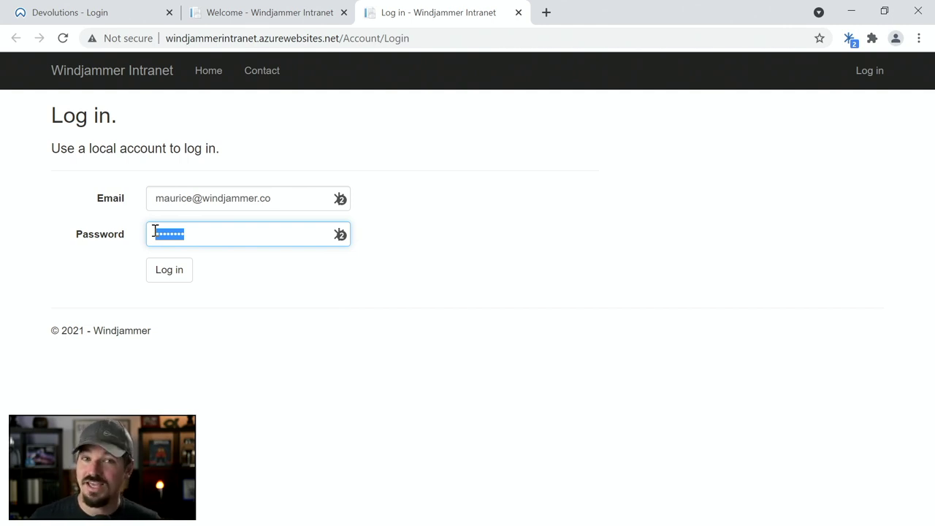
left_click(155, 231)
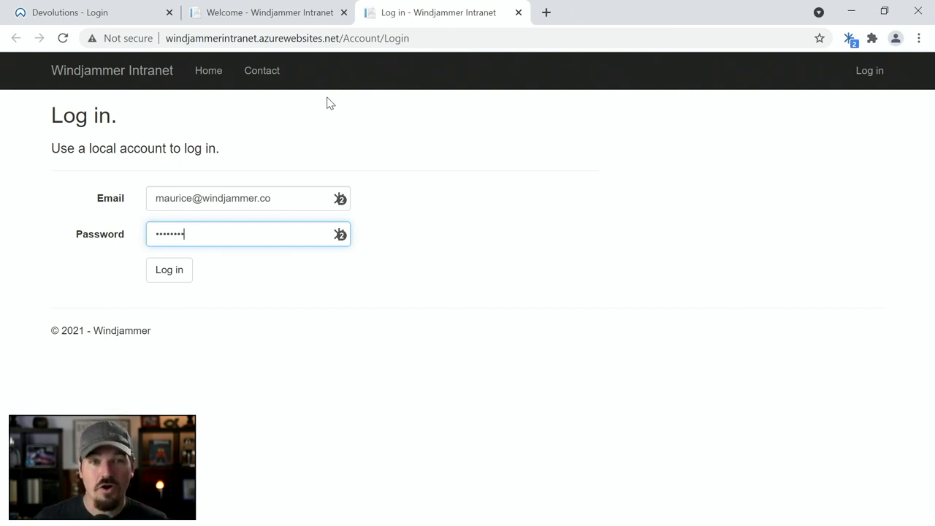
key("alt+Tab")
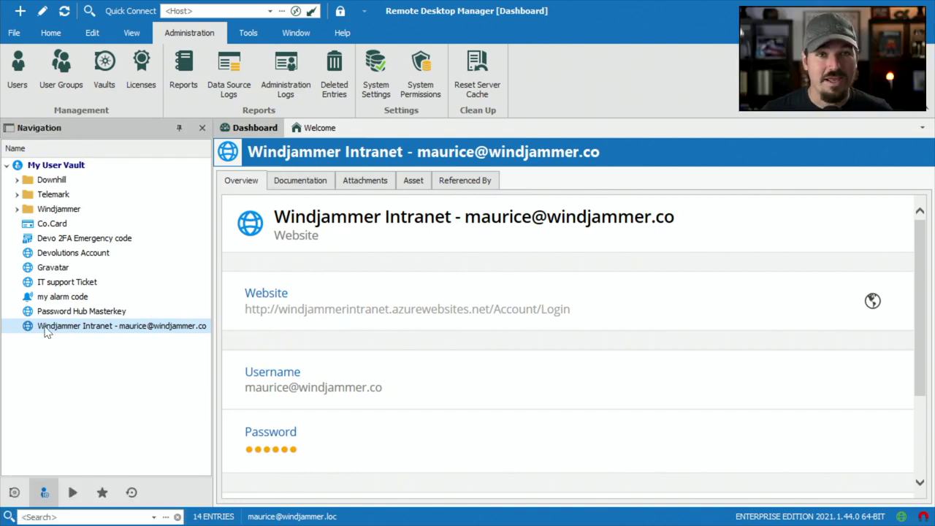
Open the Windjammer Intranet entry's Properties and turn Enable Devolutions Web Login off, then back on.
right_click(46, 332)
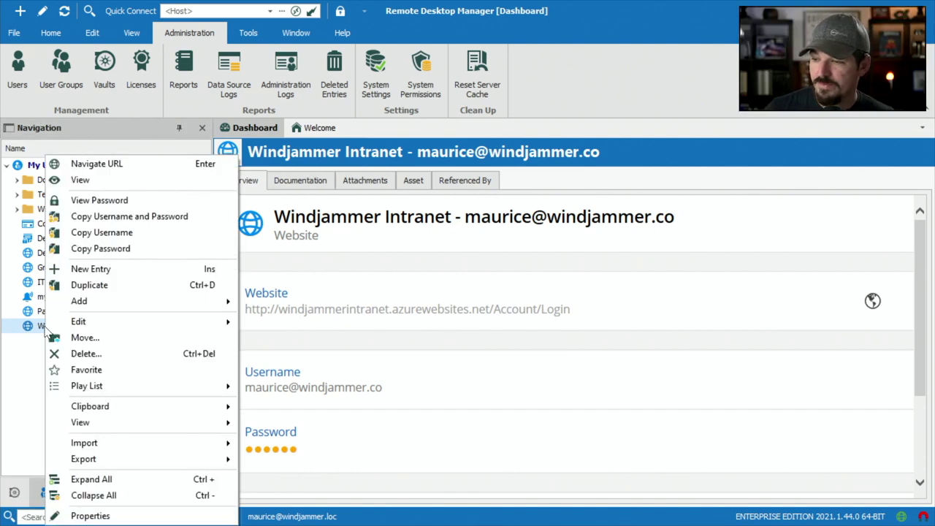
left_click(95, 511)
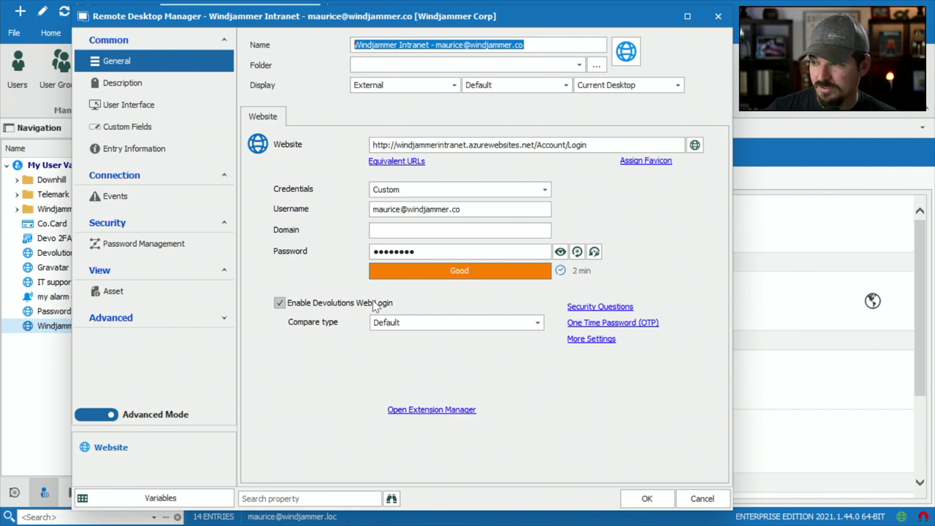
left_click(284, 307)
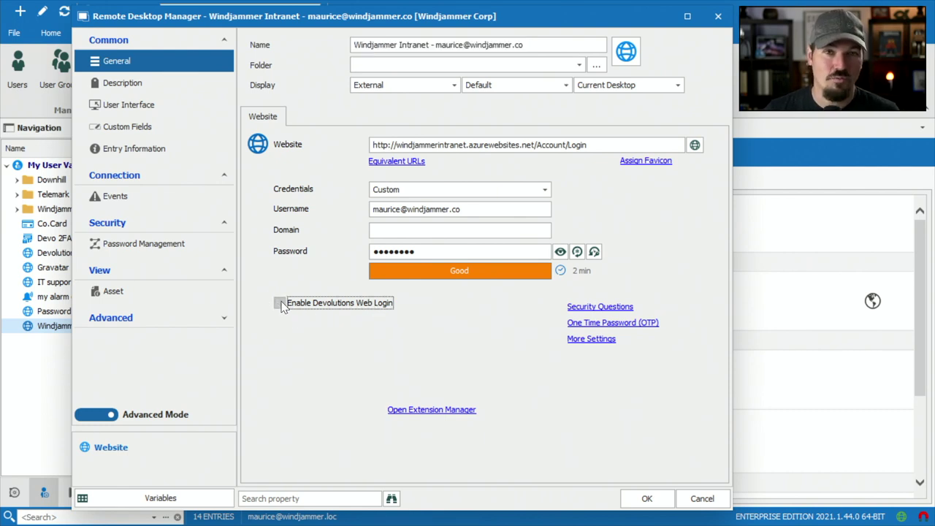
left_click(284, 307)
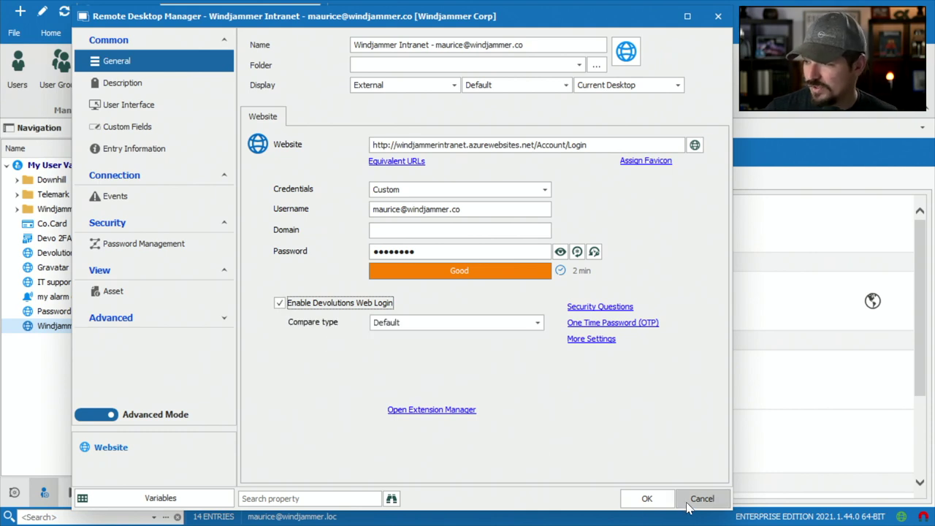
key("Tab")
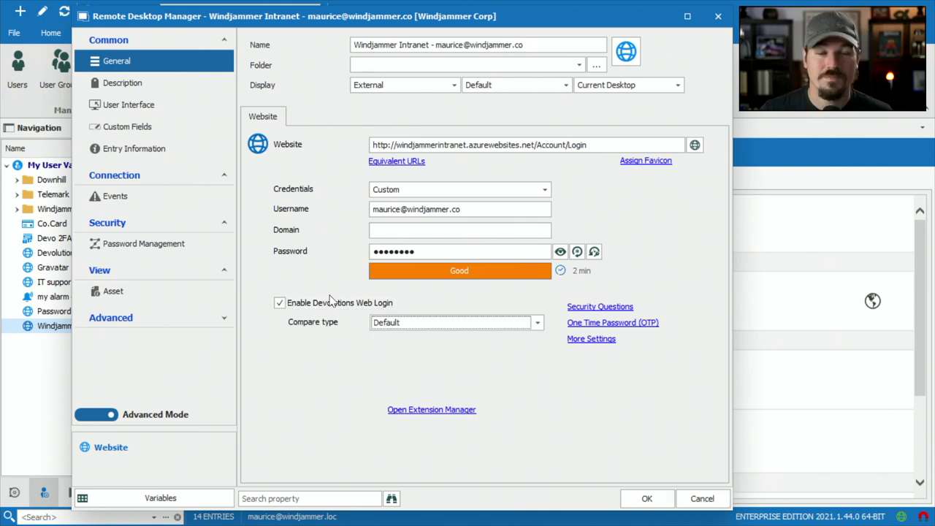